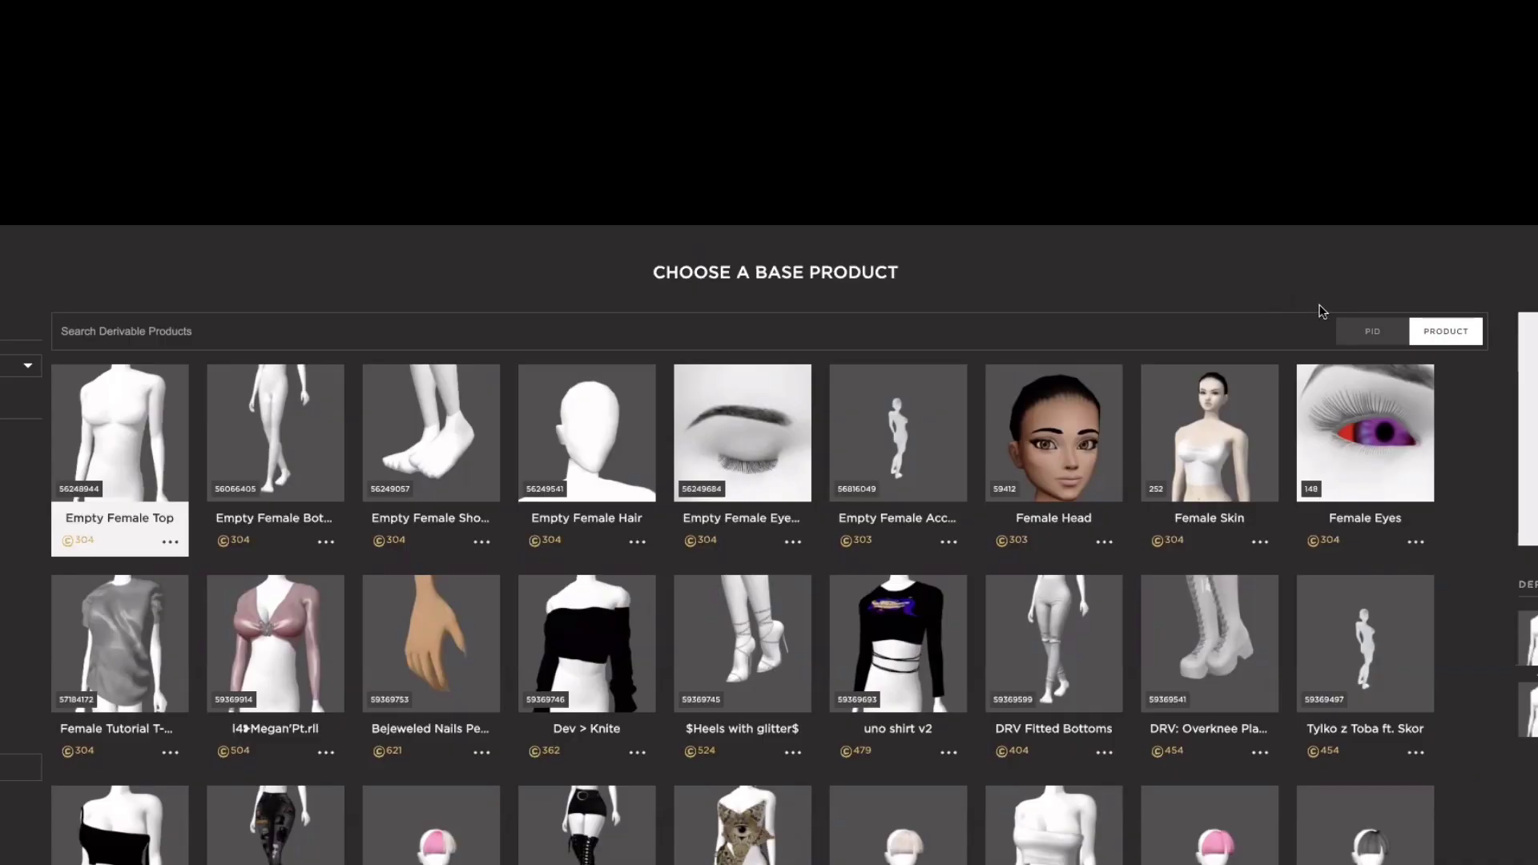
Search product ID 252, filter to Skins & Makeup, and derive a project from Female Skin
left_click(1180, 77)
left_click(1305, 342)
type("25")
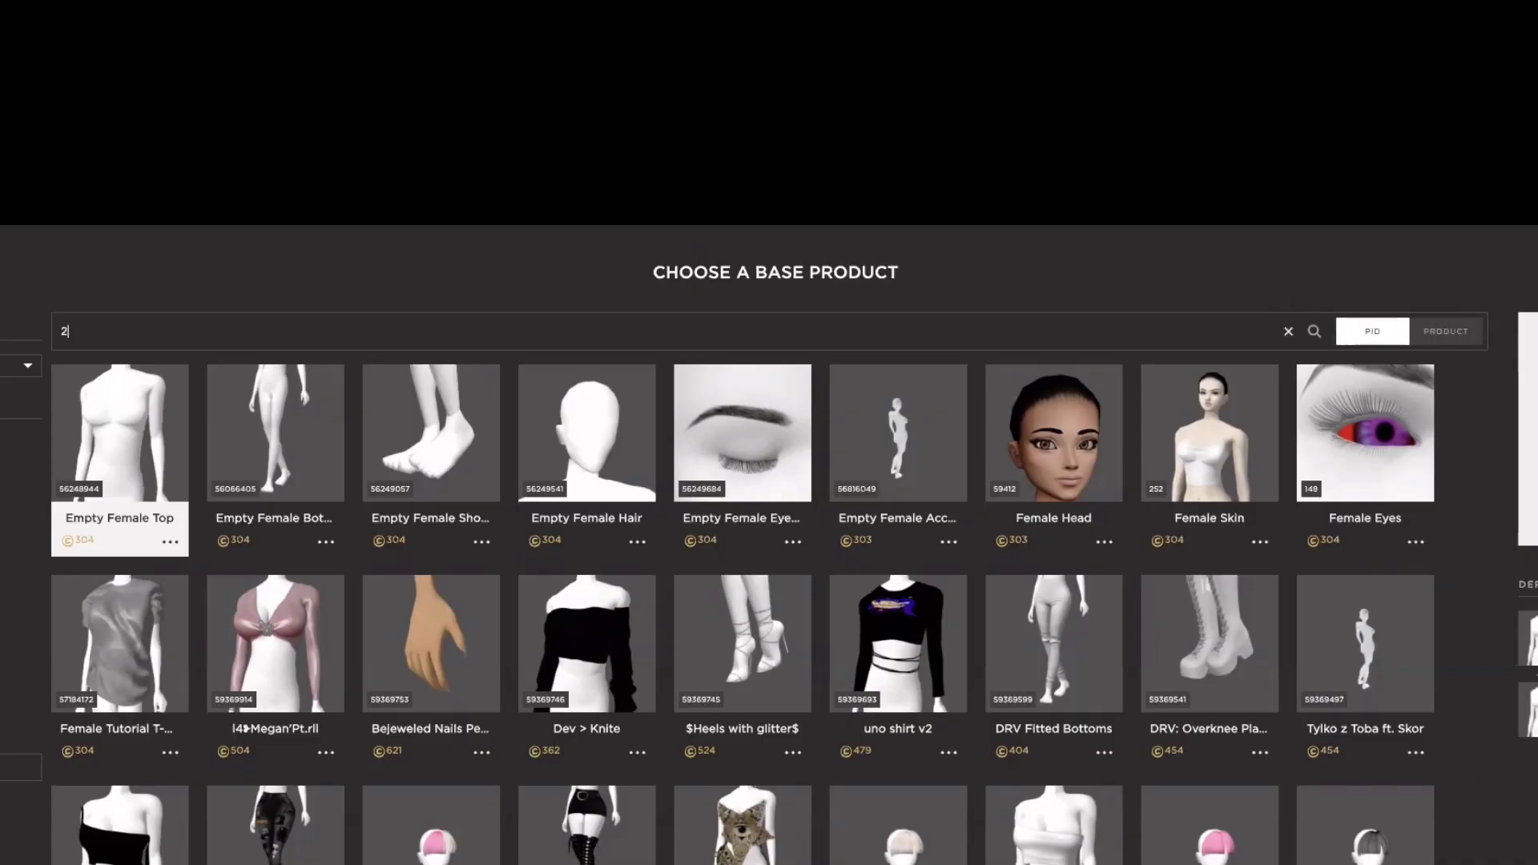
type("2")
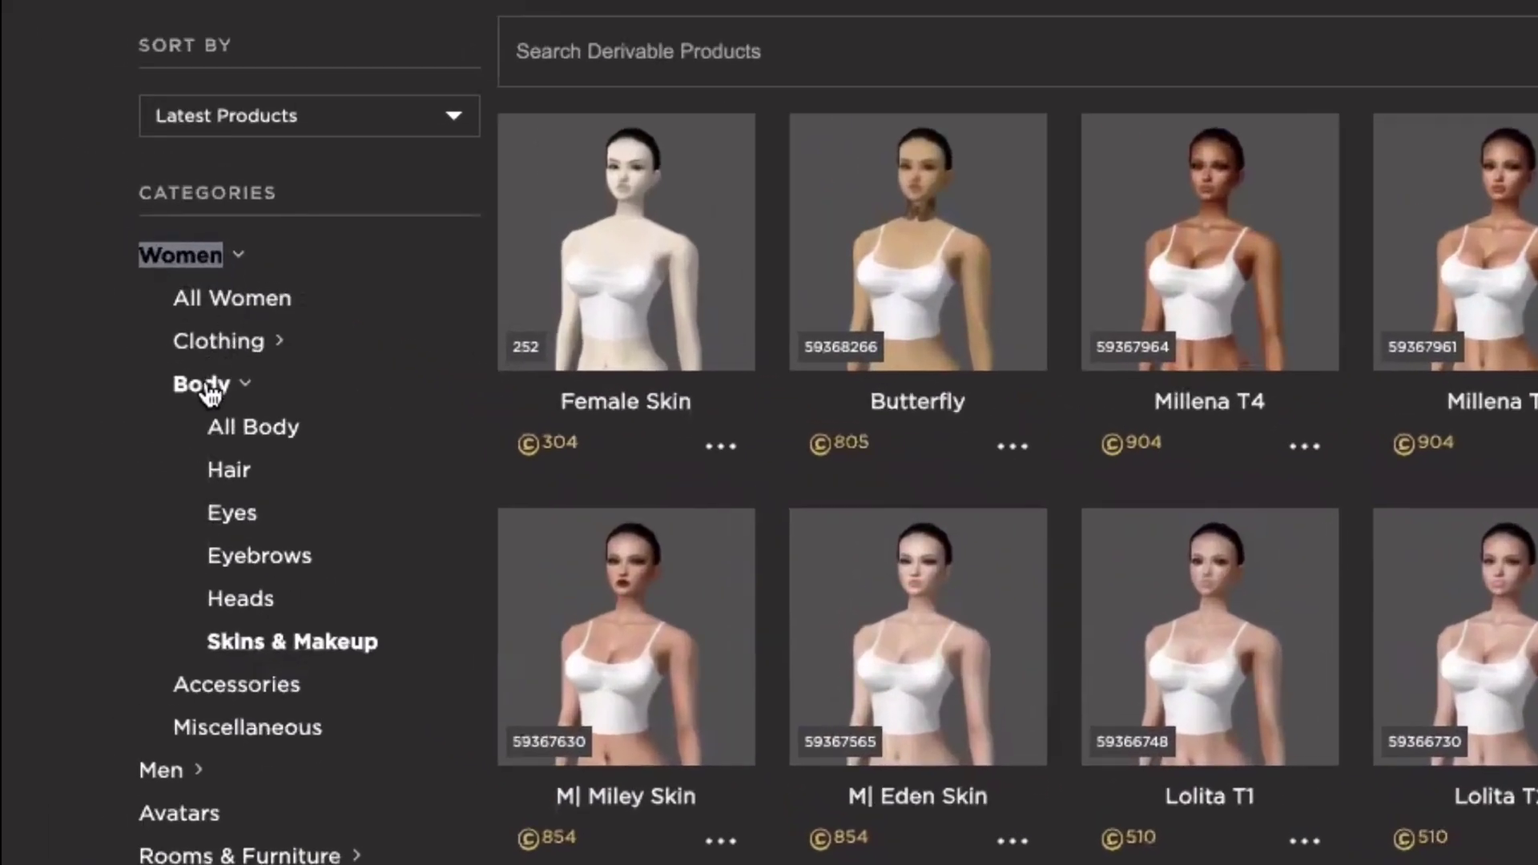
left_click(236, 641)
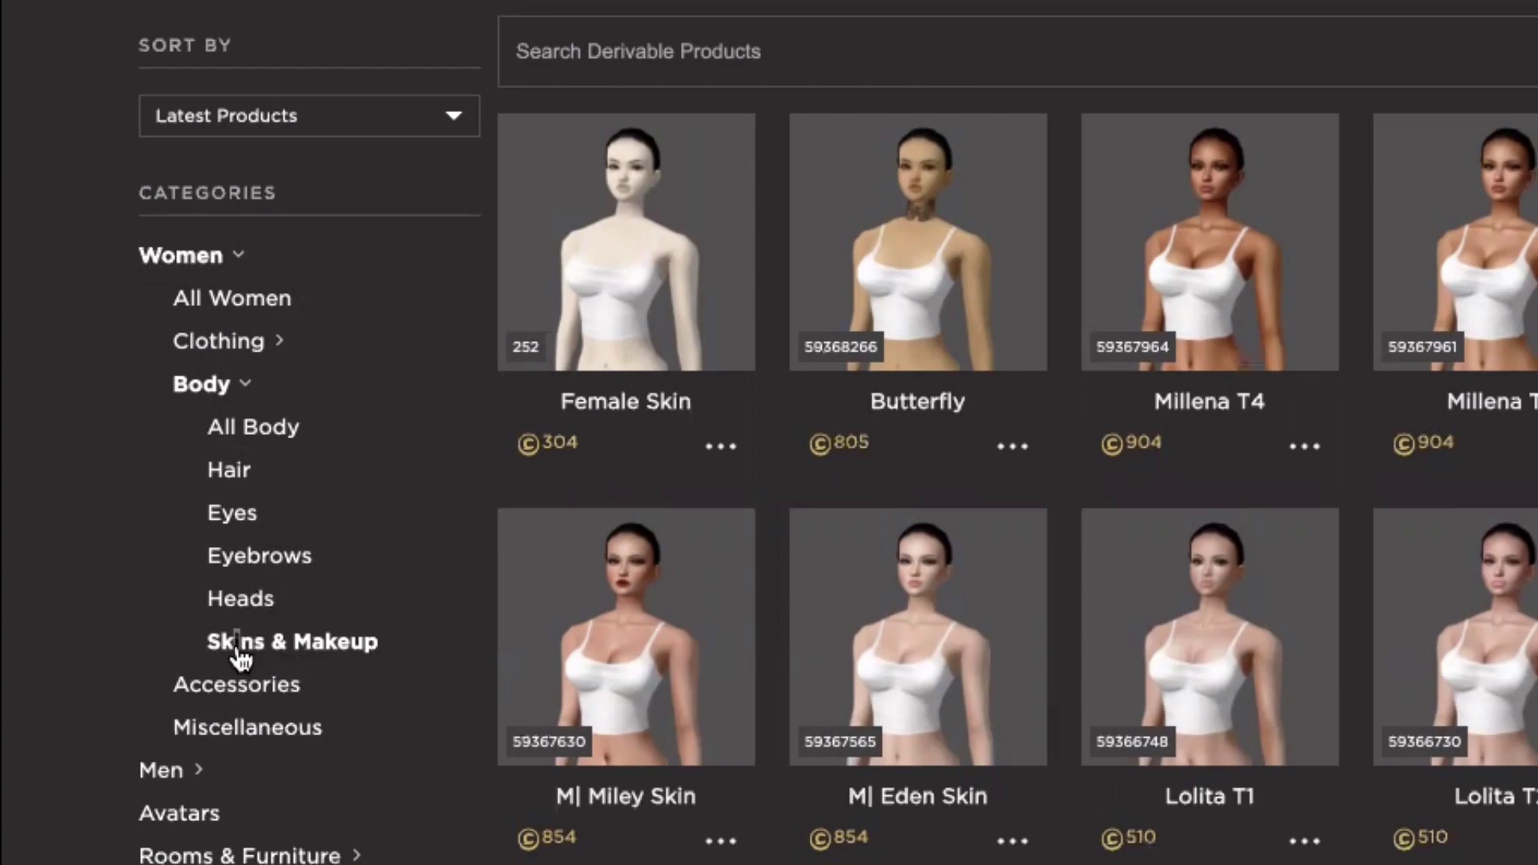
left_click(628, 213)
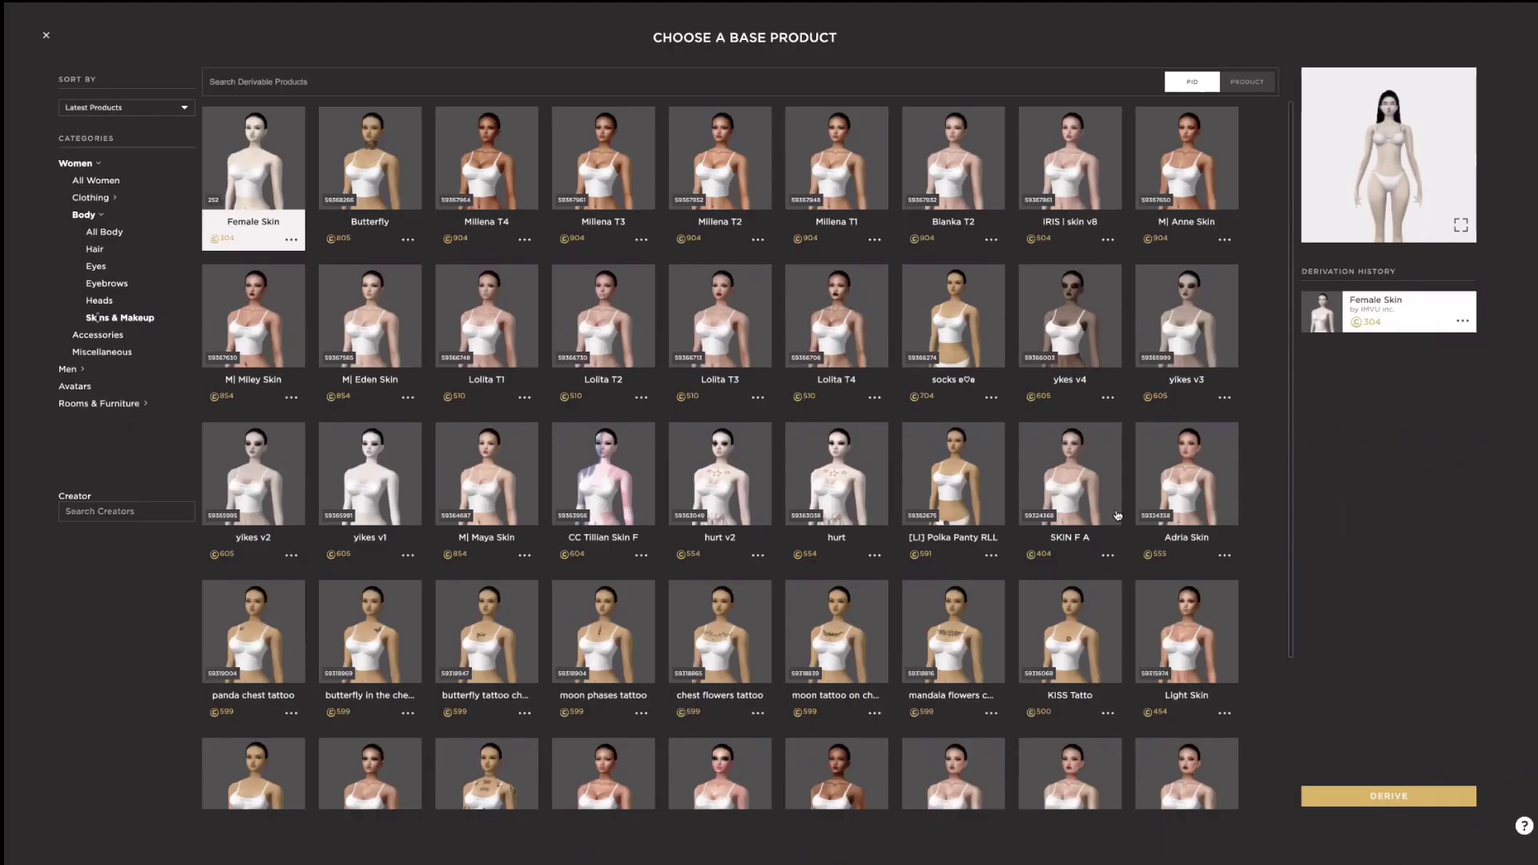
left_click(1415, 792)
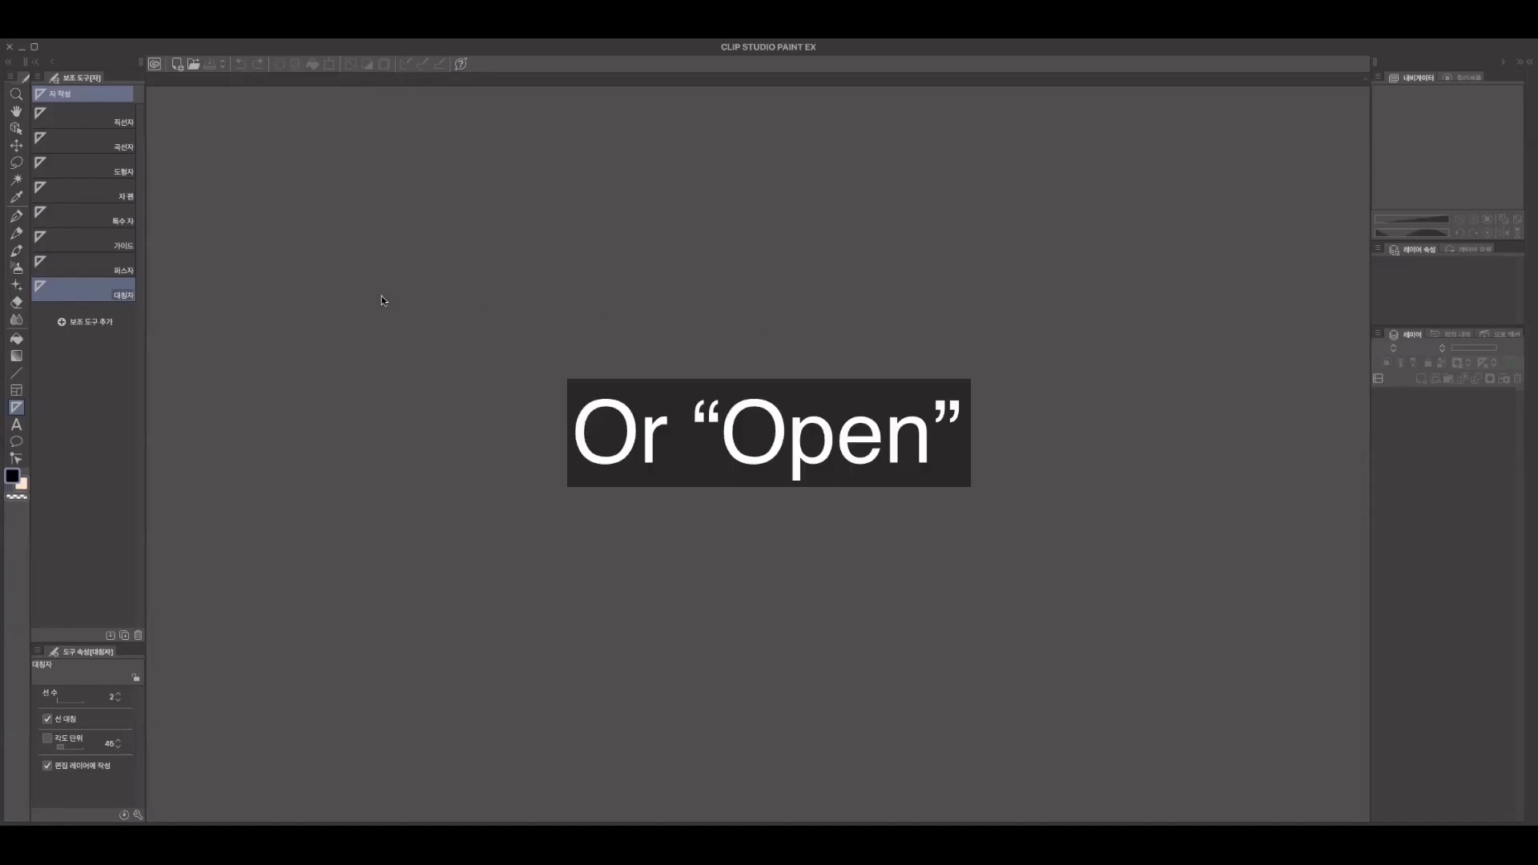
Open the head texture PSD and the Tops body texture PSD together
left_click(144, 32)
left_click(156, 80)
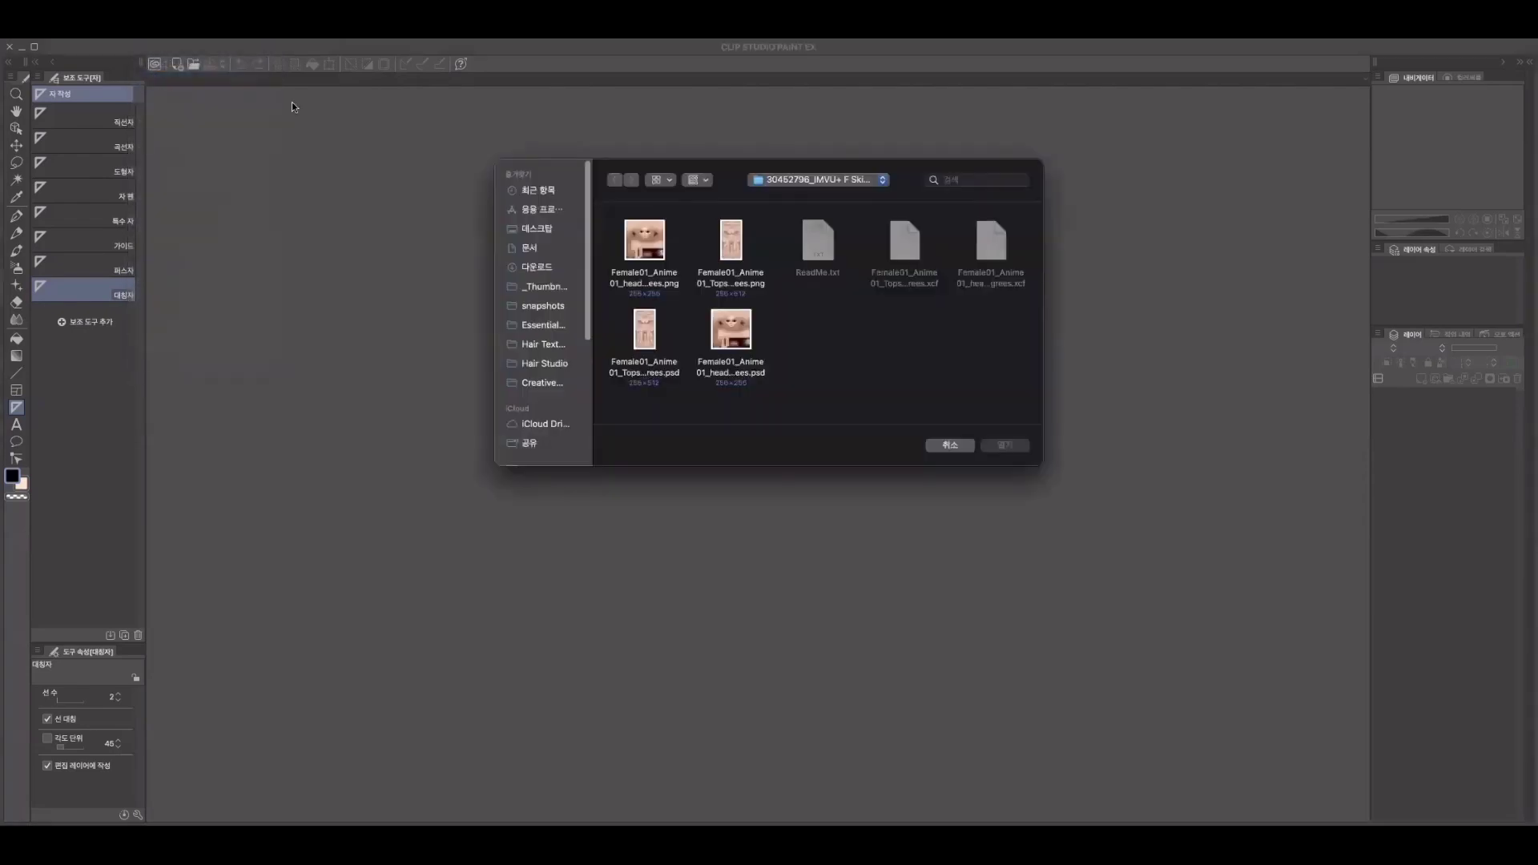
left_click(738, 342)
key("shift+Left")
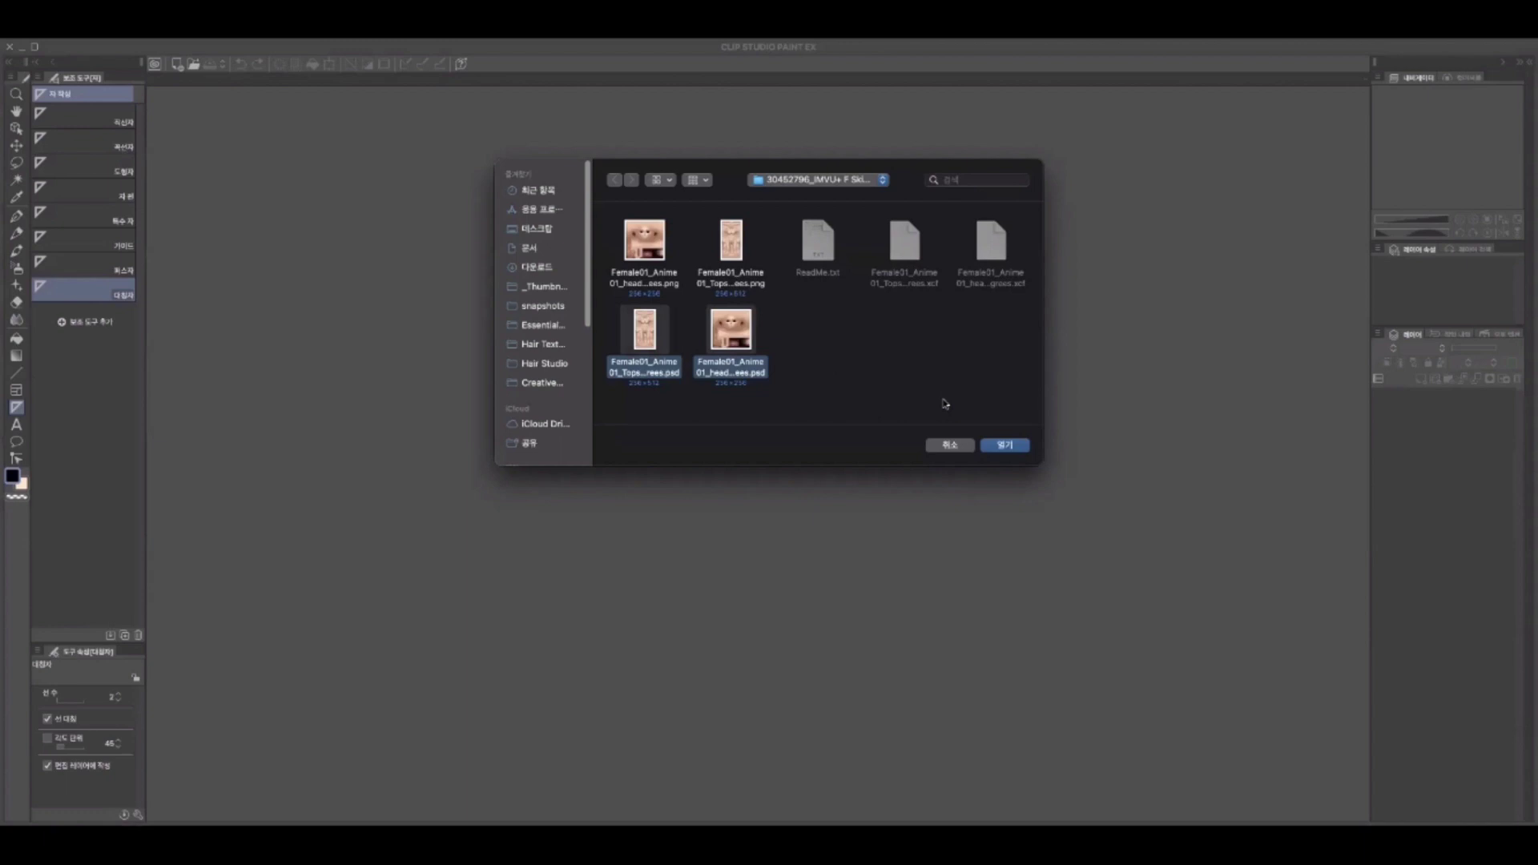
left_click(997, 444)
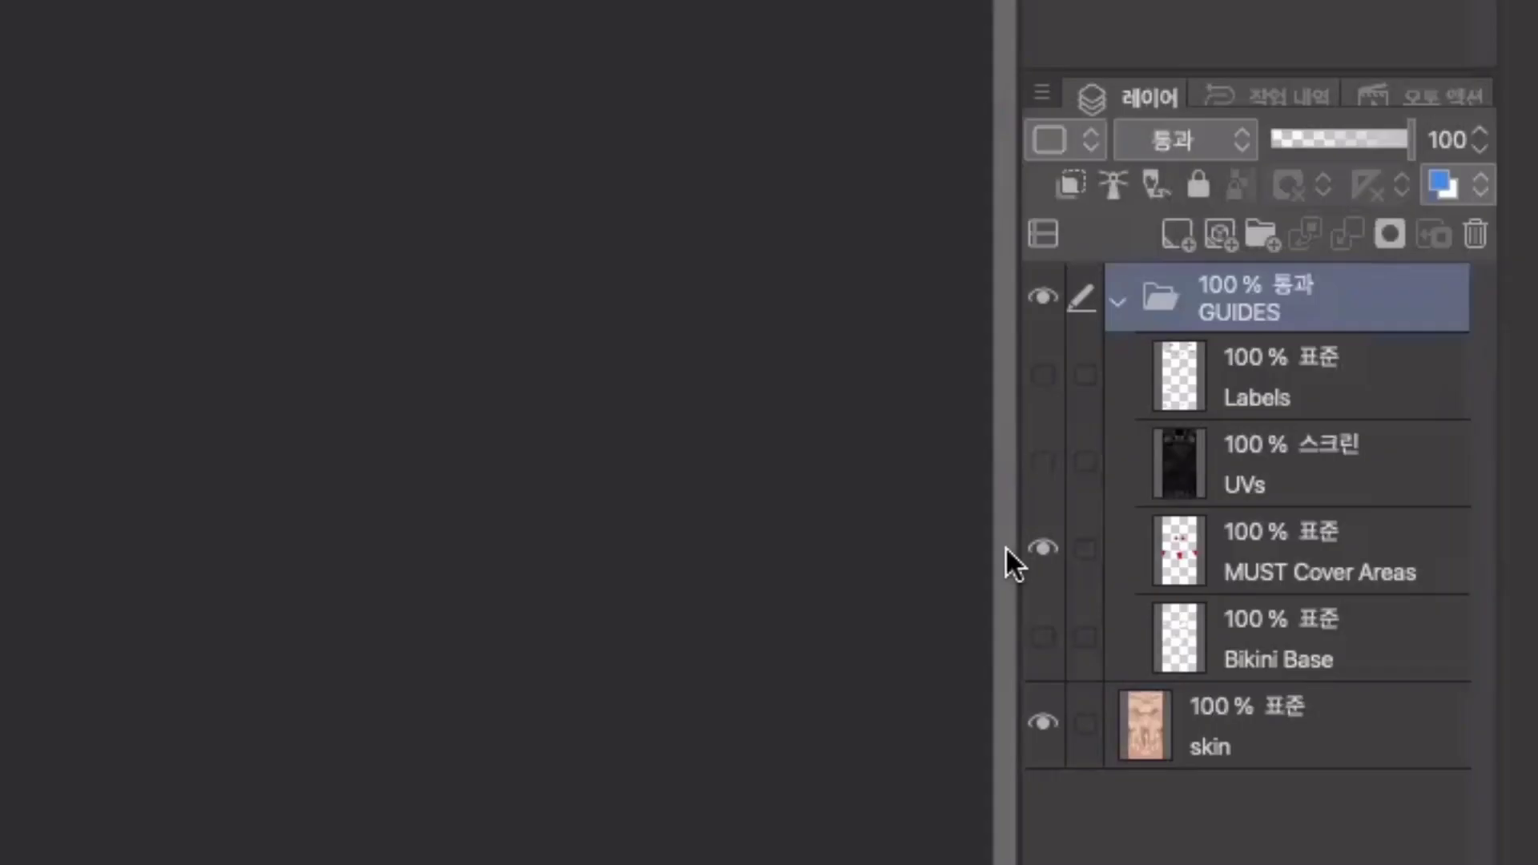
Add a new layer above the GUIDES folder and place a vertical symmetry ruler down the centre
left_click(1171, 237)
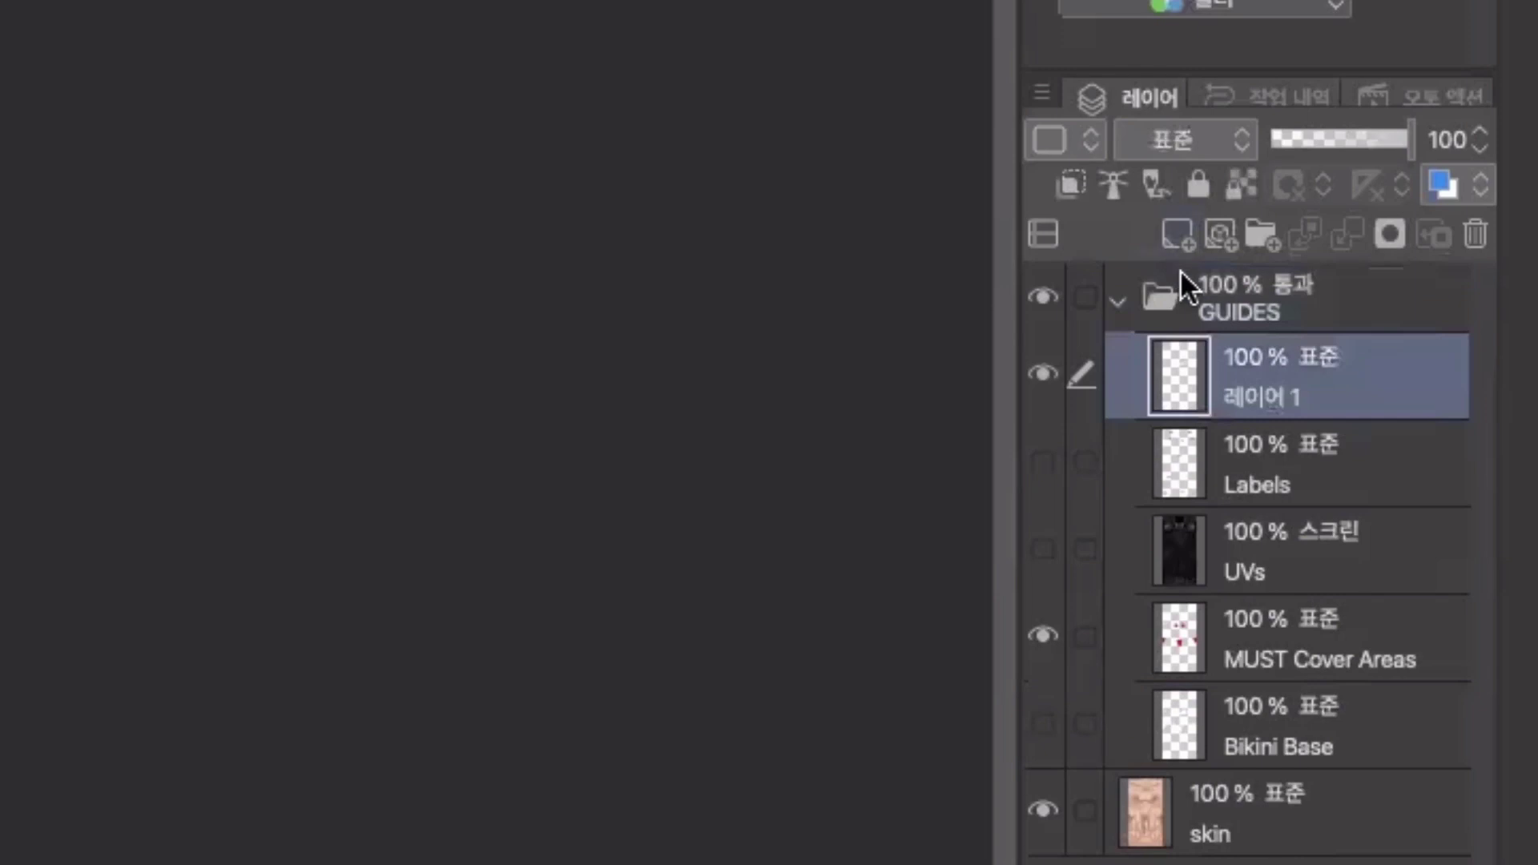
left_click_drag(1265, 363, 1265, 277)
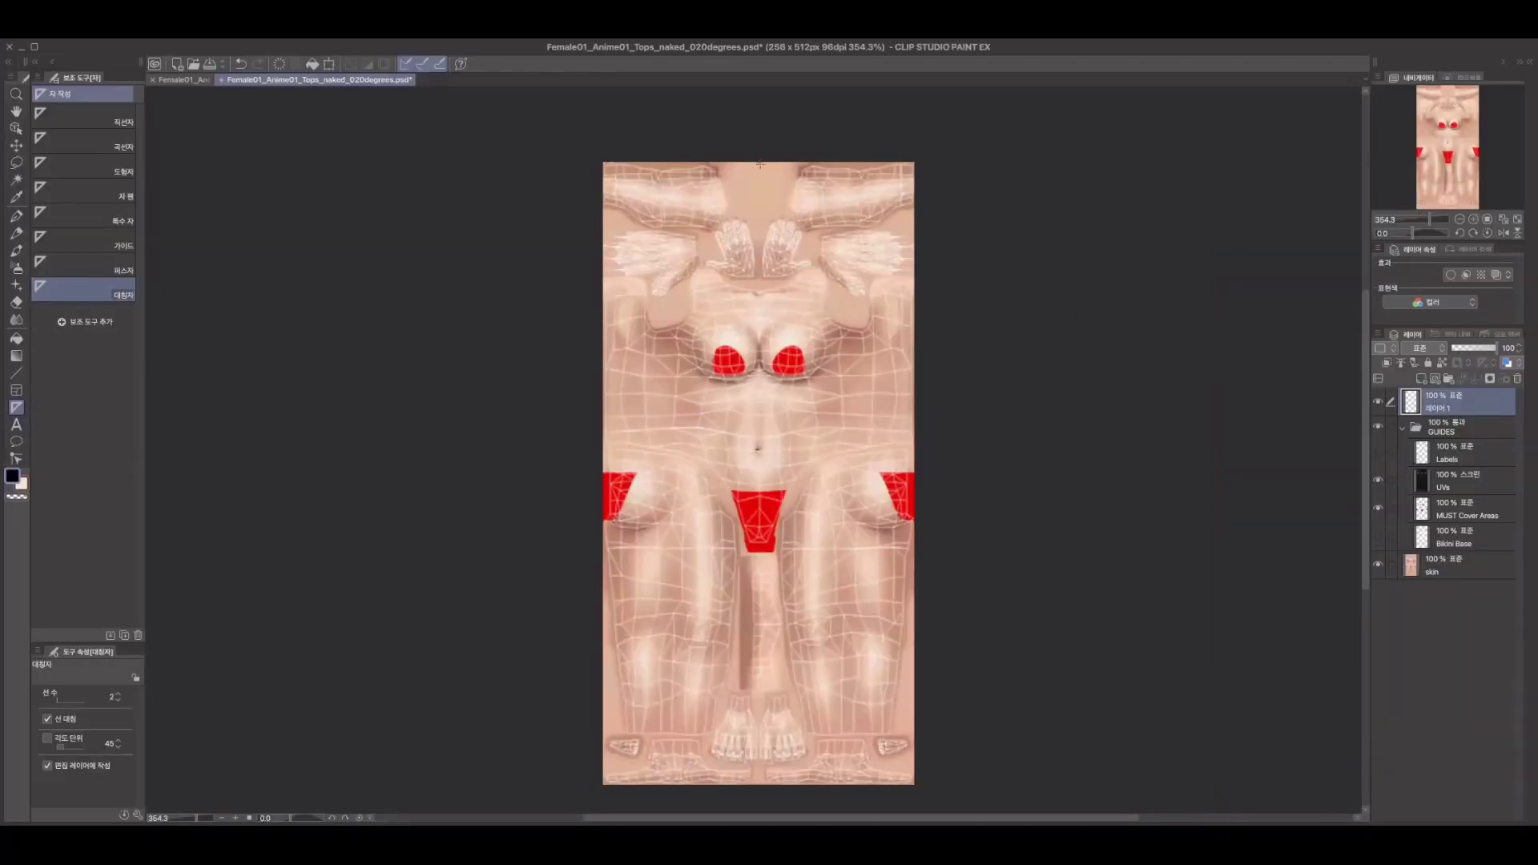
left_click_drag(759, 164, 758, 792)
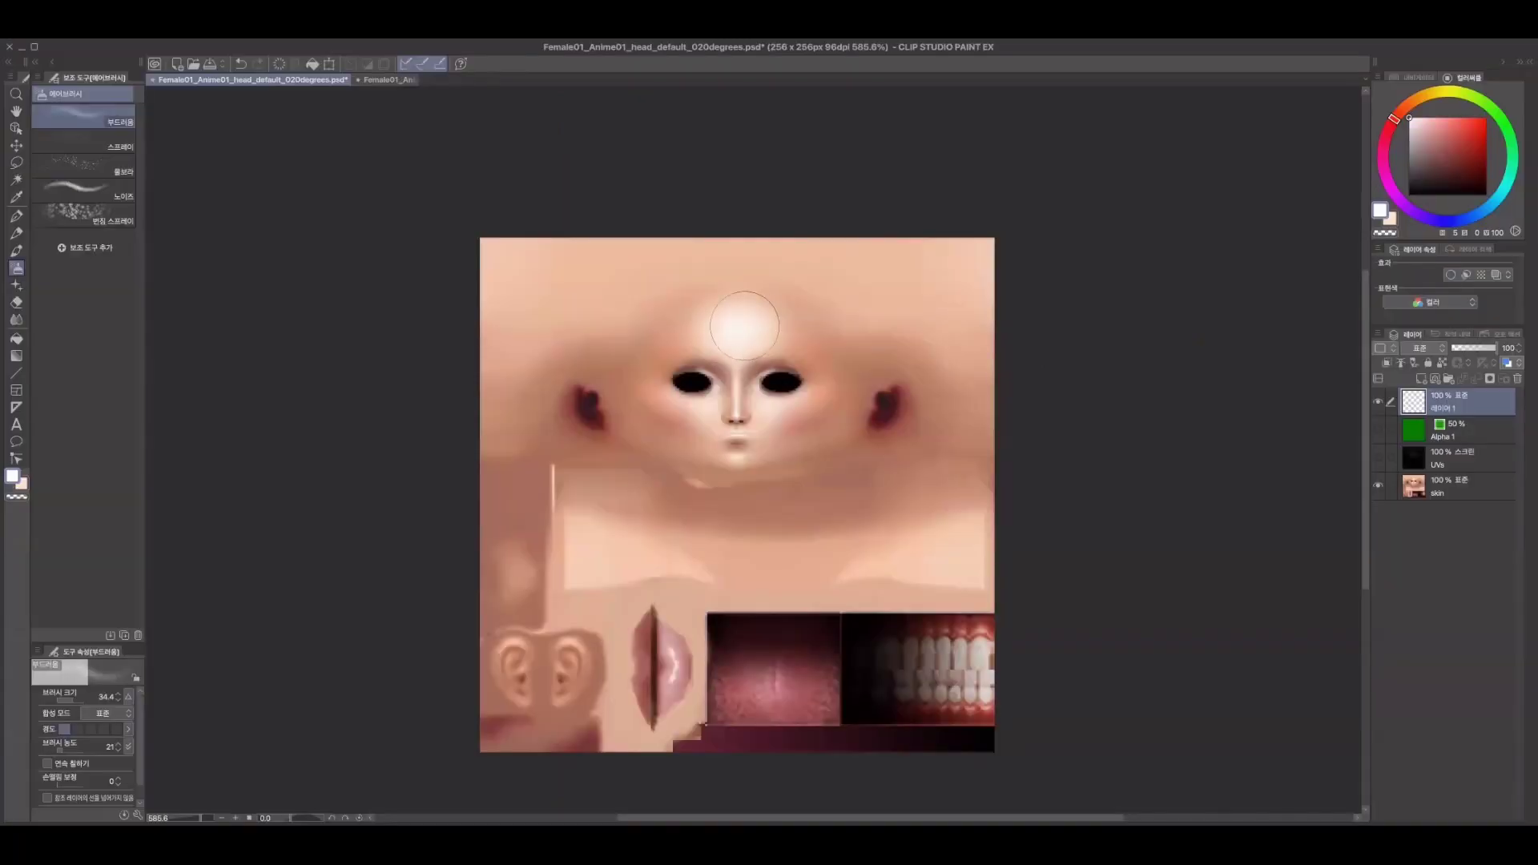
Switch to the Tops body texture and undo the last airbrush strokes
key("ctrl+Tab")
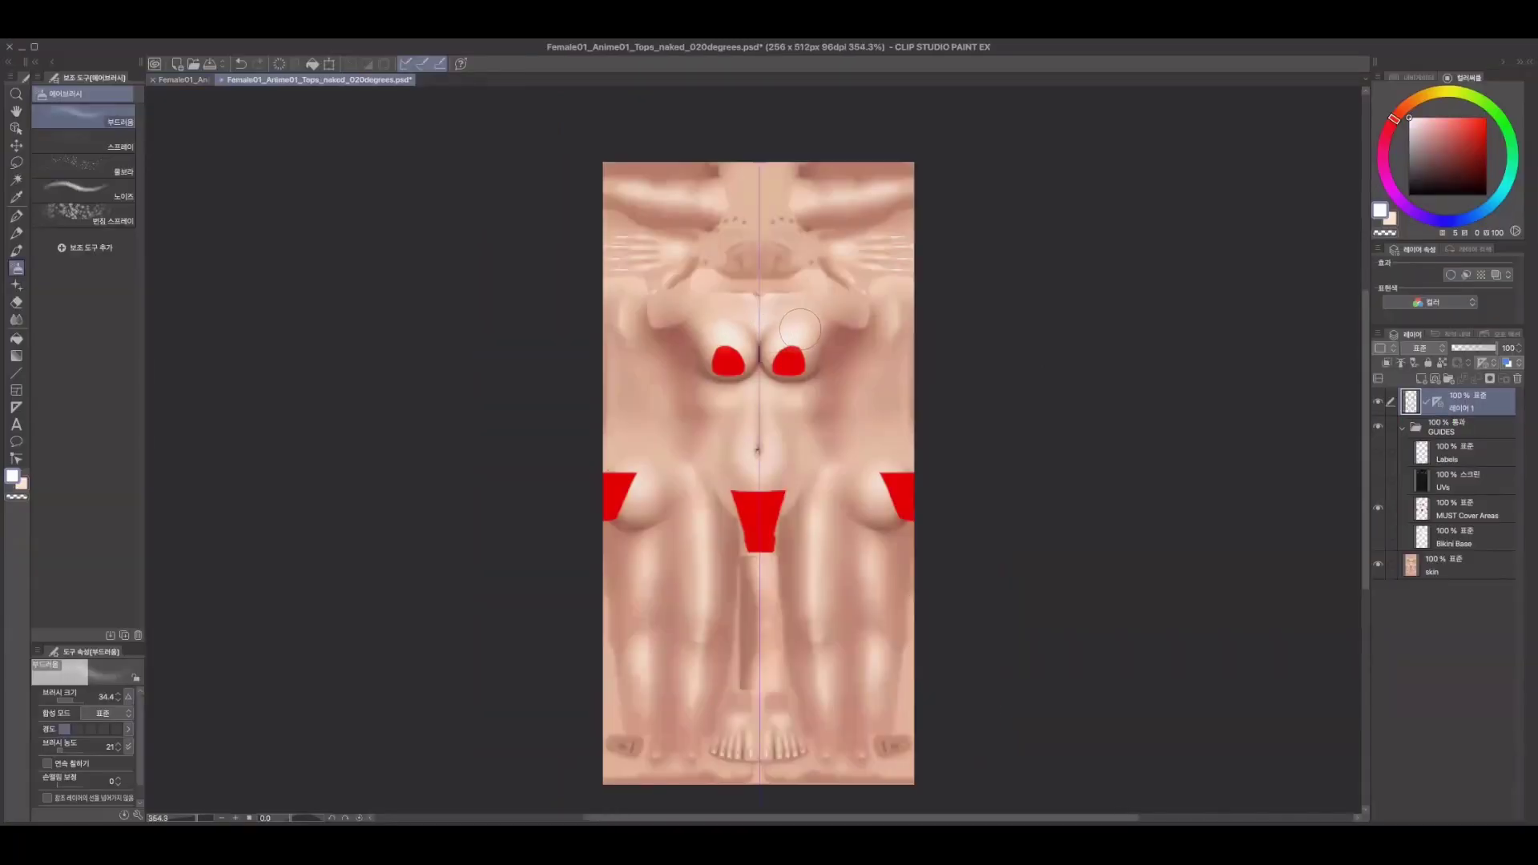
key("ctrl+z")
key("ctrl+y")
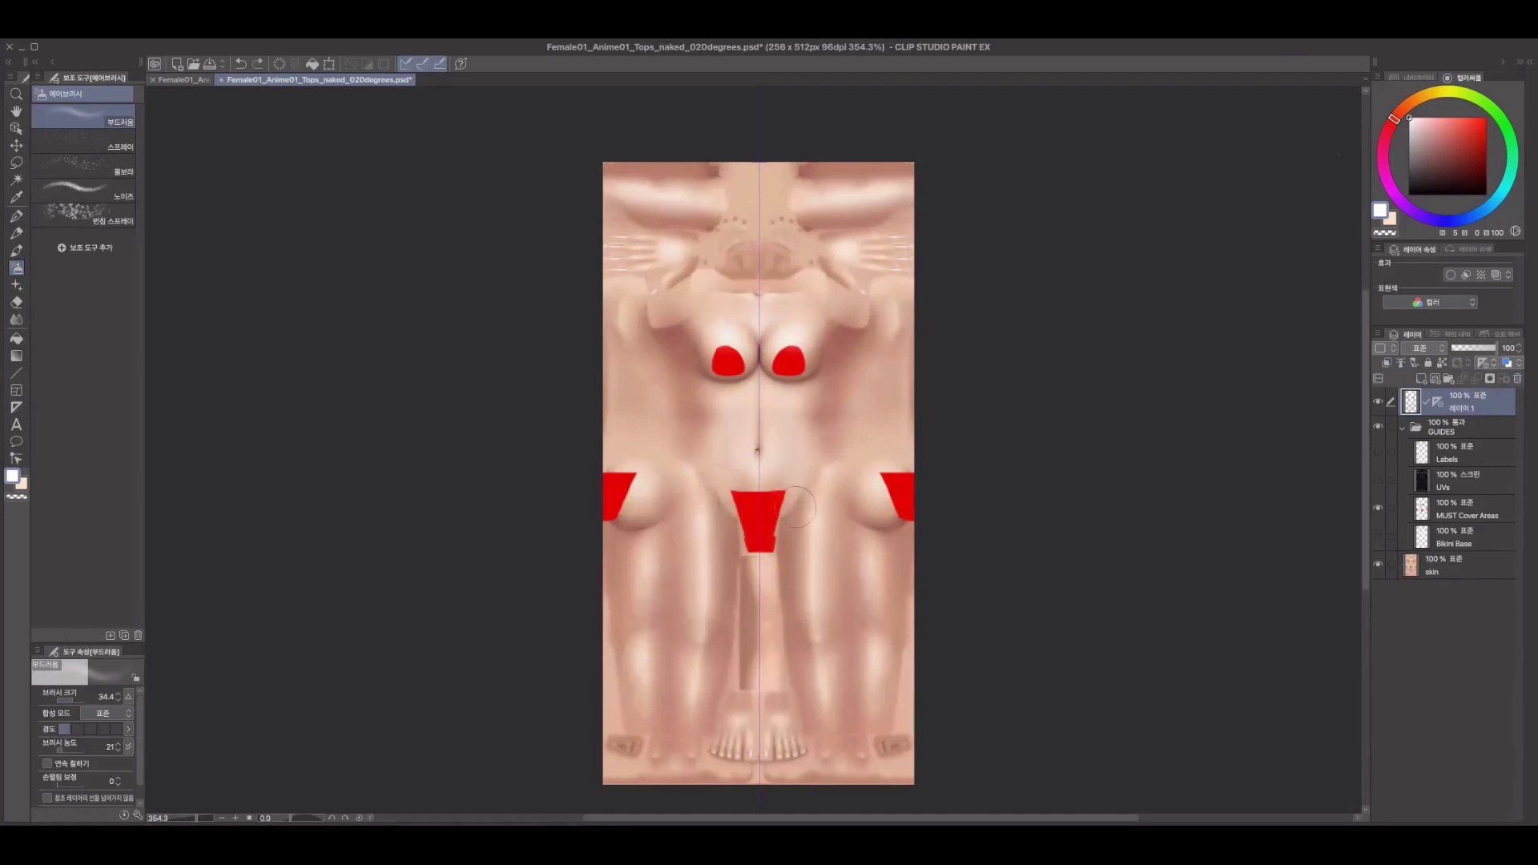
key("ctrl+z")
key("ctrl+y")
key("ctrl+z")
key("ctrl+z")
key("ctrl+z")
key("ctrl+z")
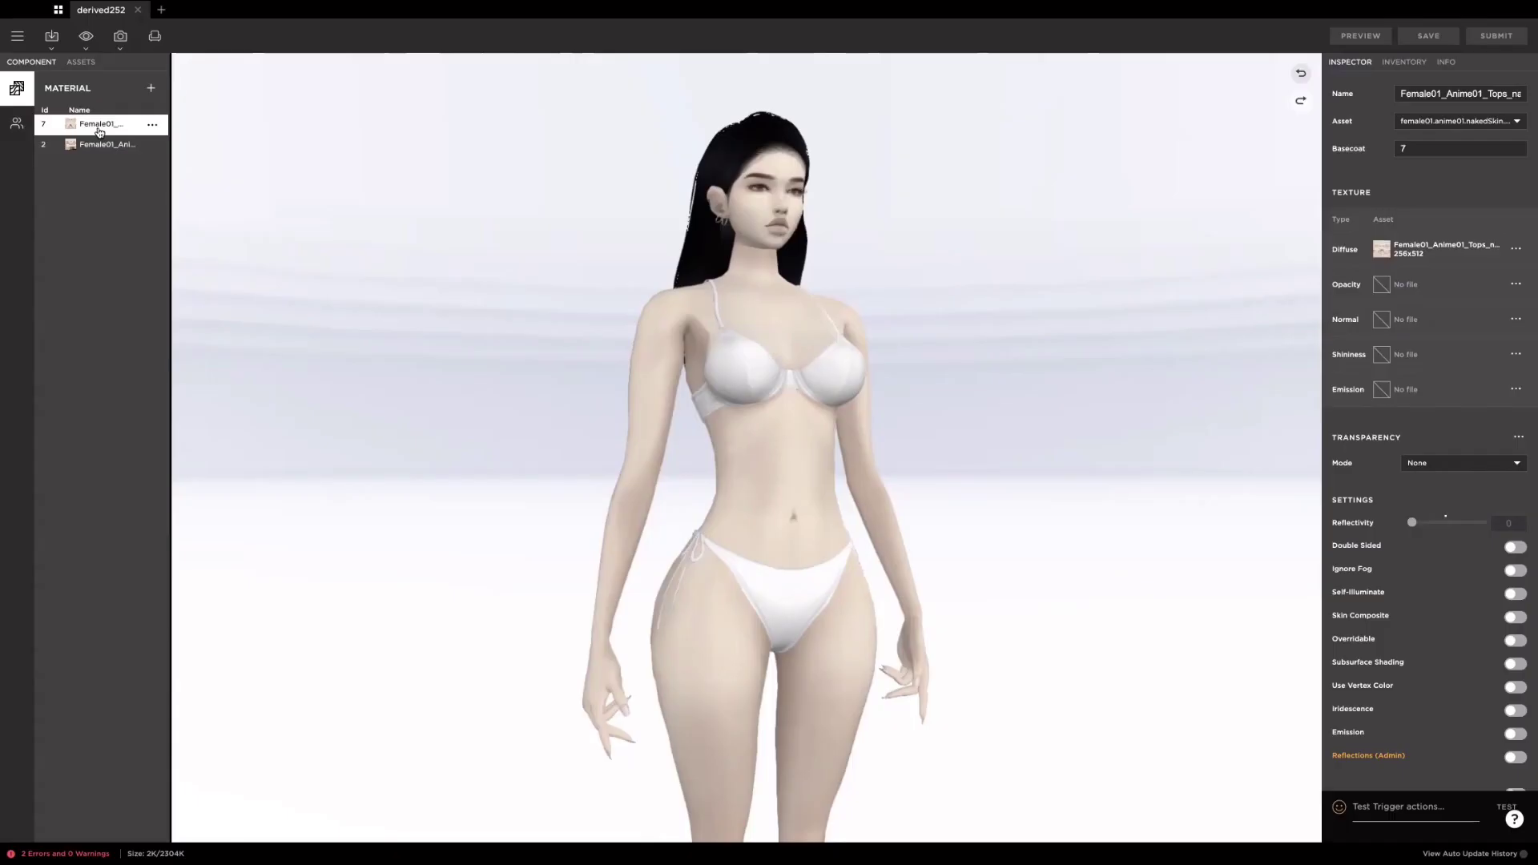
Add the edited head texture image as the head material's diffuse
left_click(100, 146)
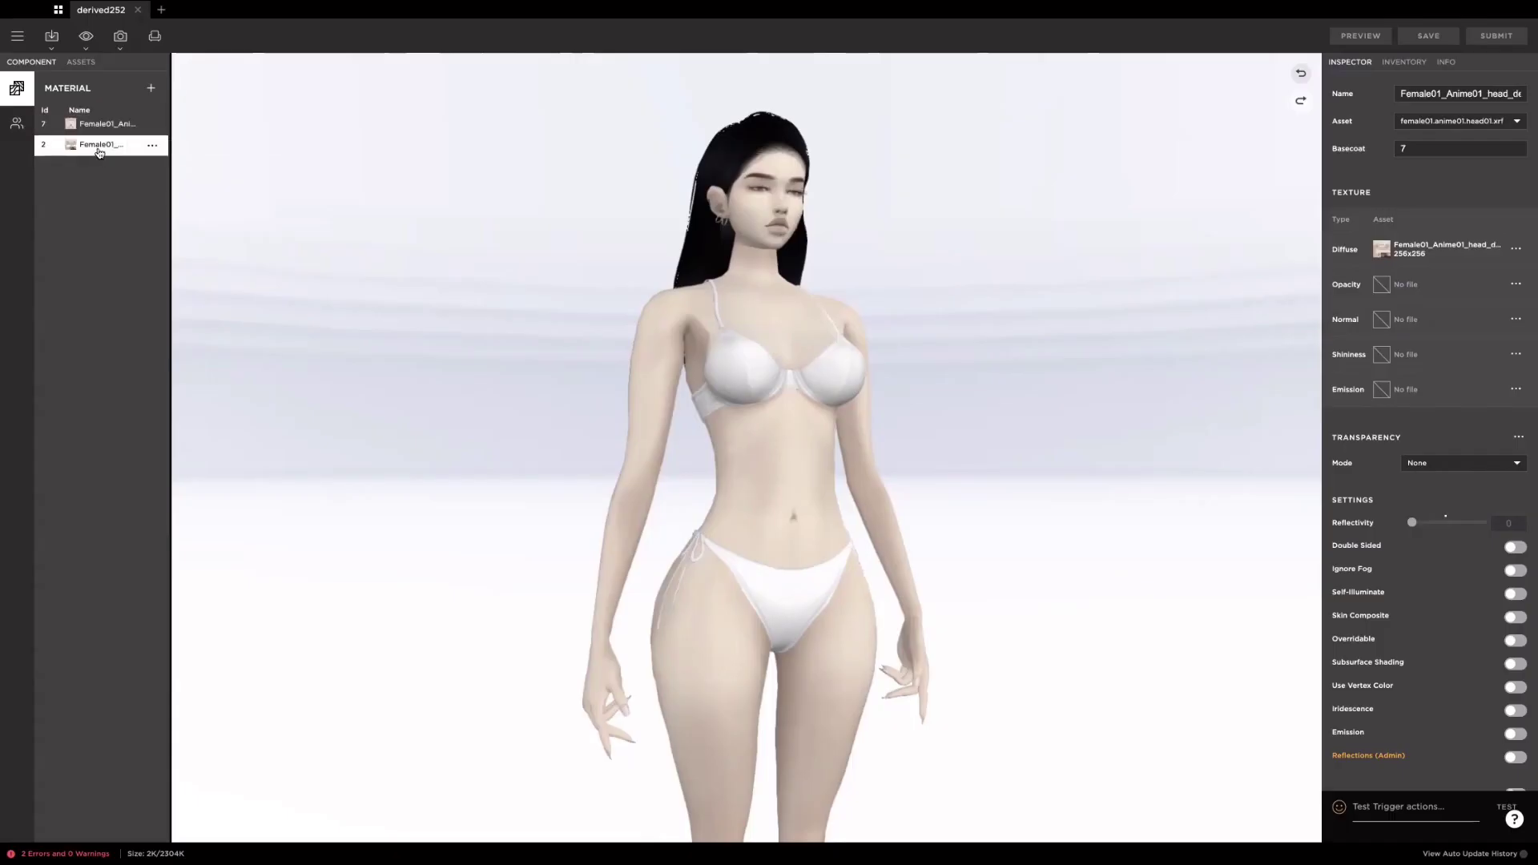
left_click(1381, 250)
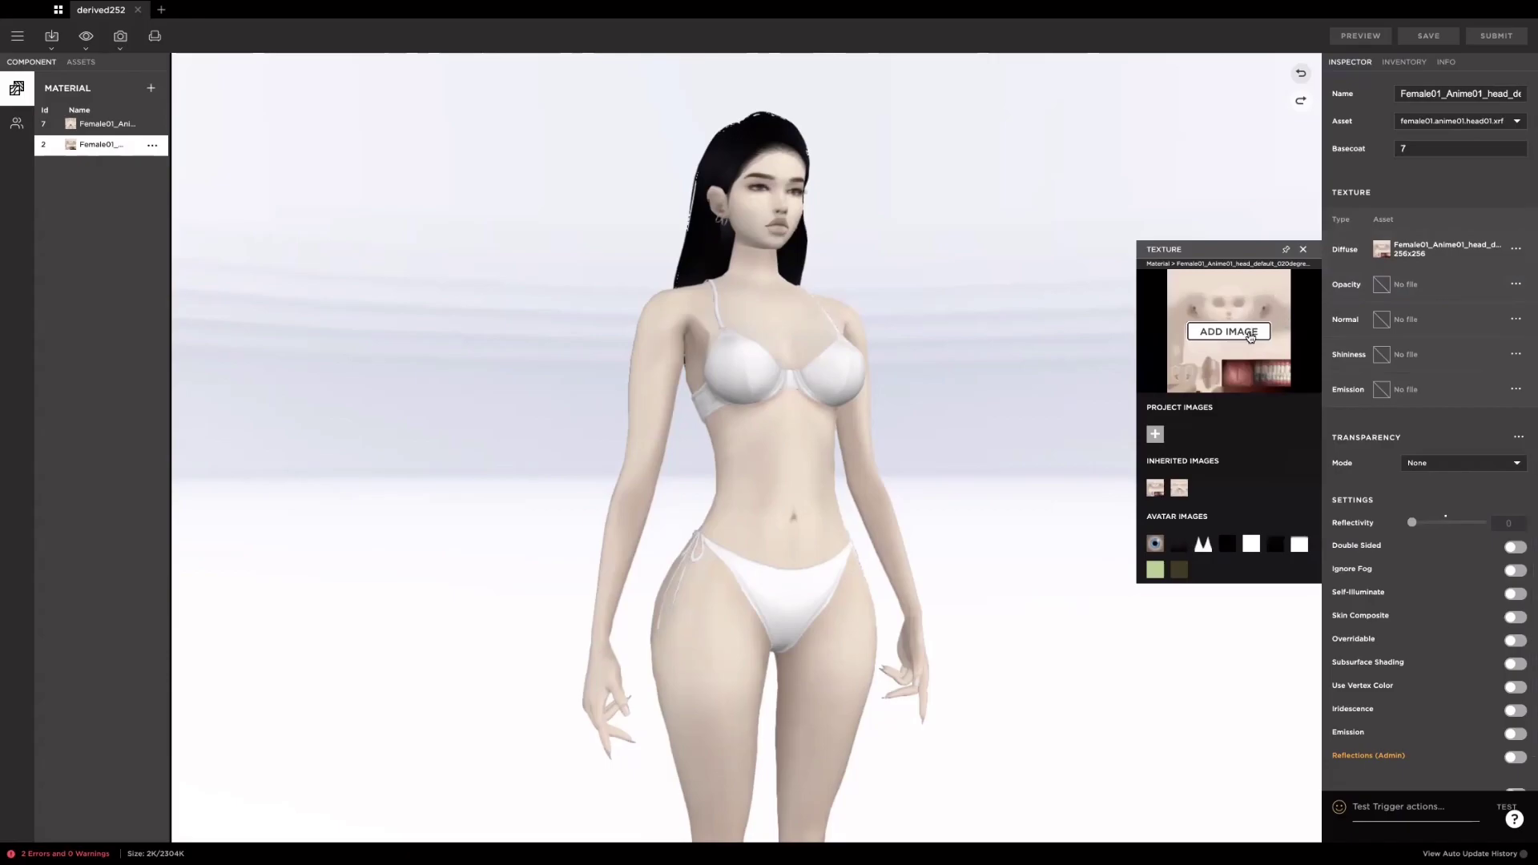
left_click(1209, 334)
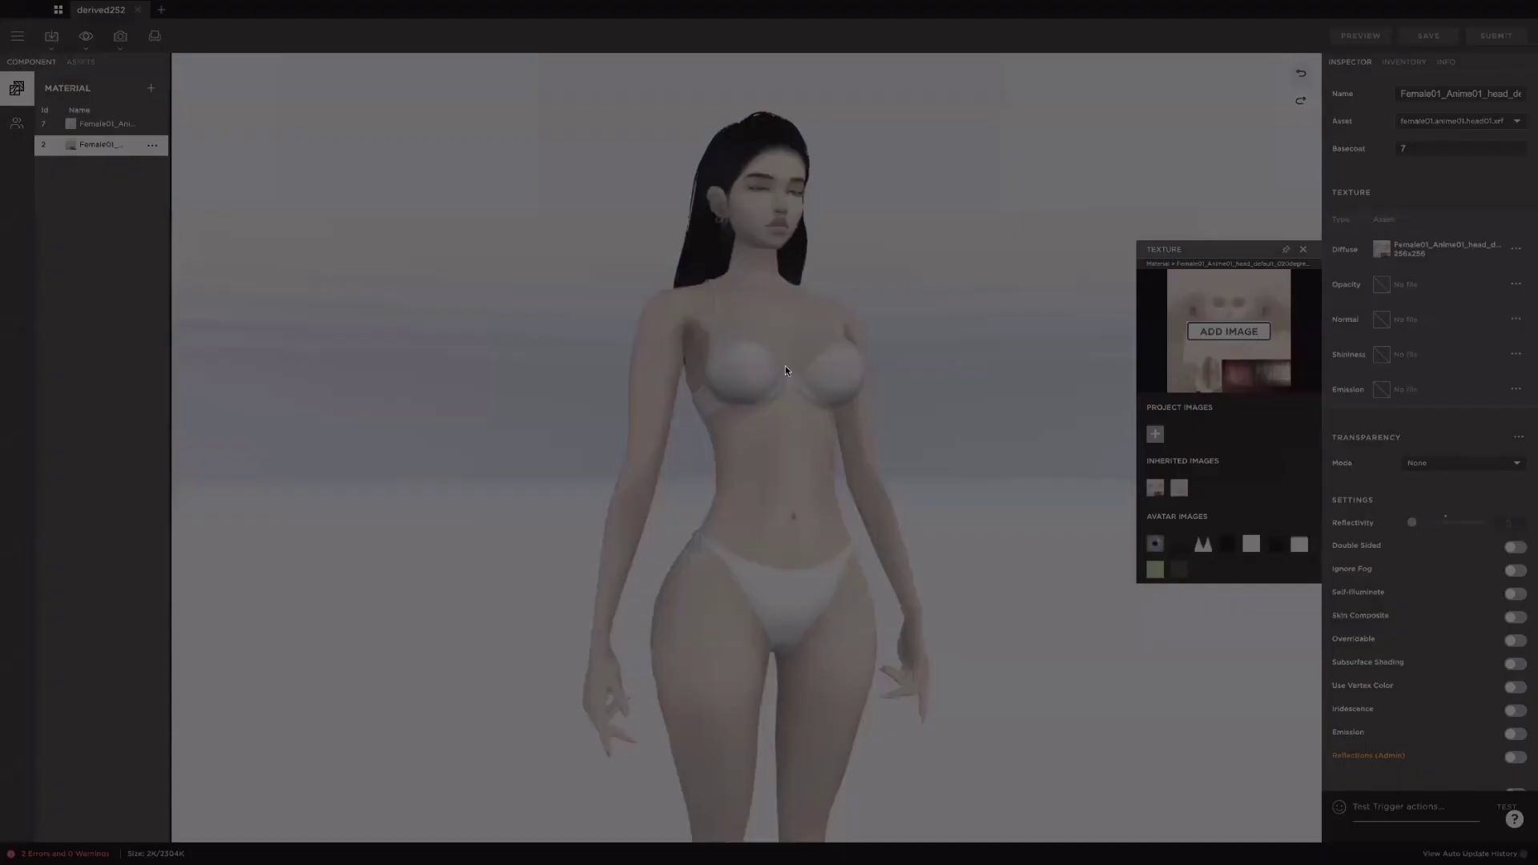
double_click(785, 370)
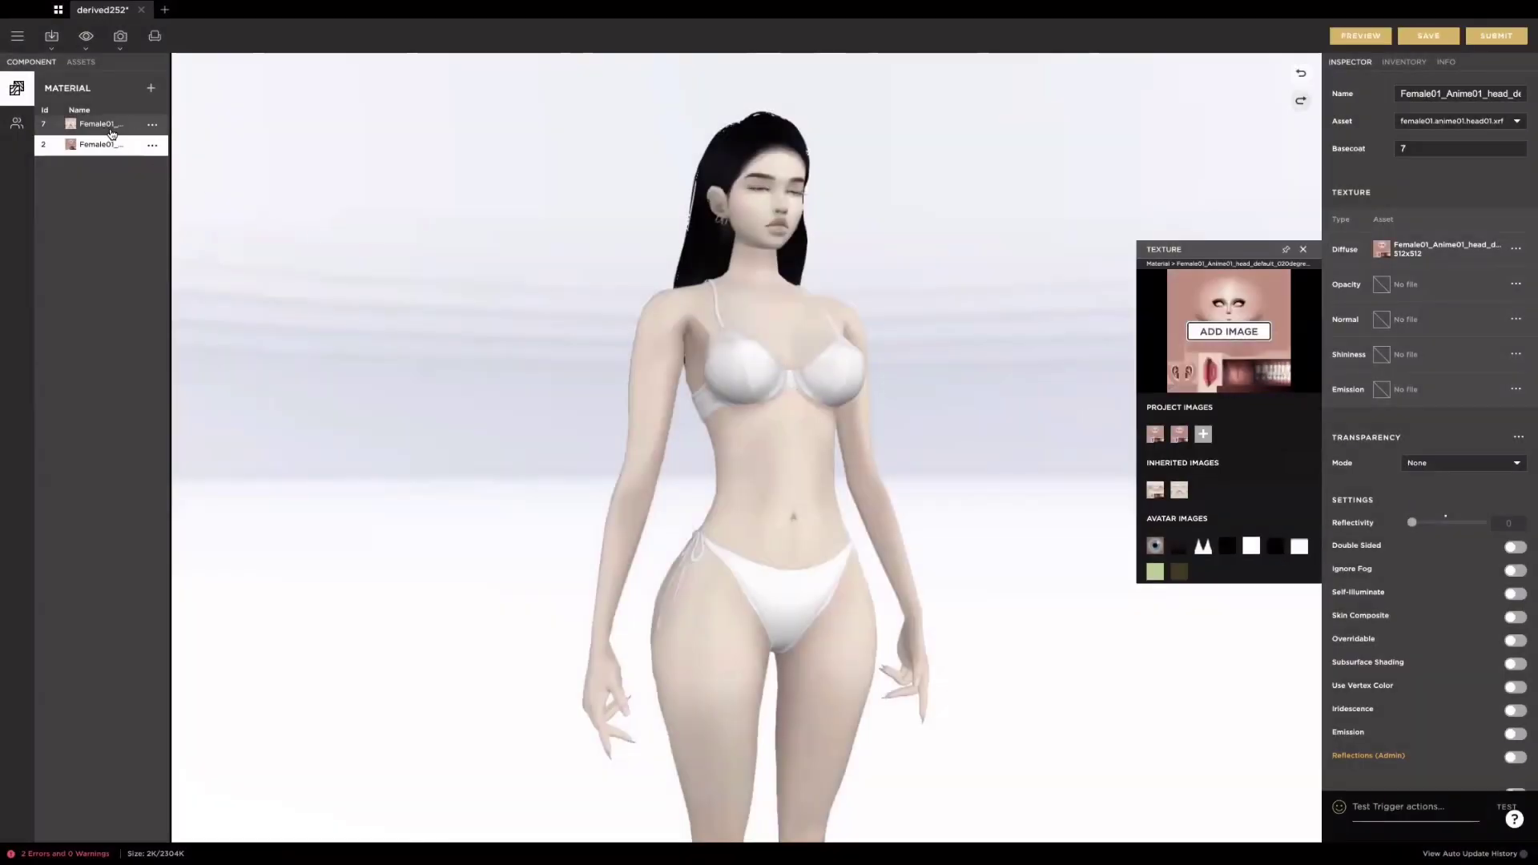
Add the edited body texture as the body material's diffuse and preview the avatar
left_click(112, 134)
left_click(1381, 249)
left_click(1228, 331)
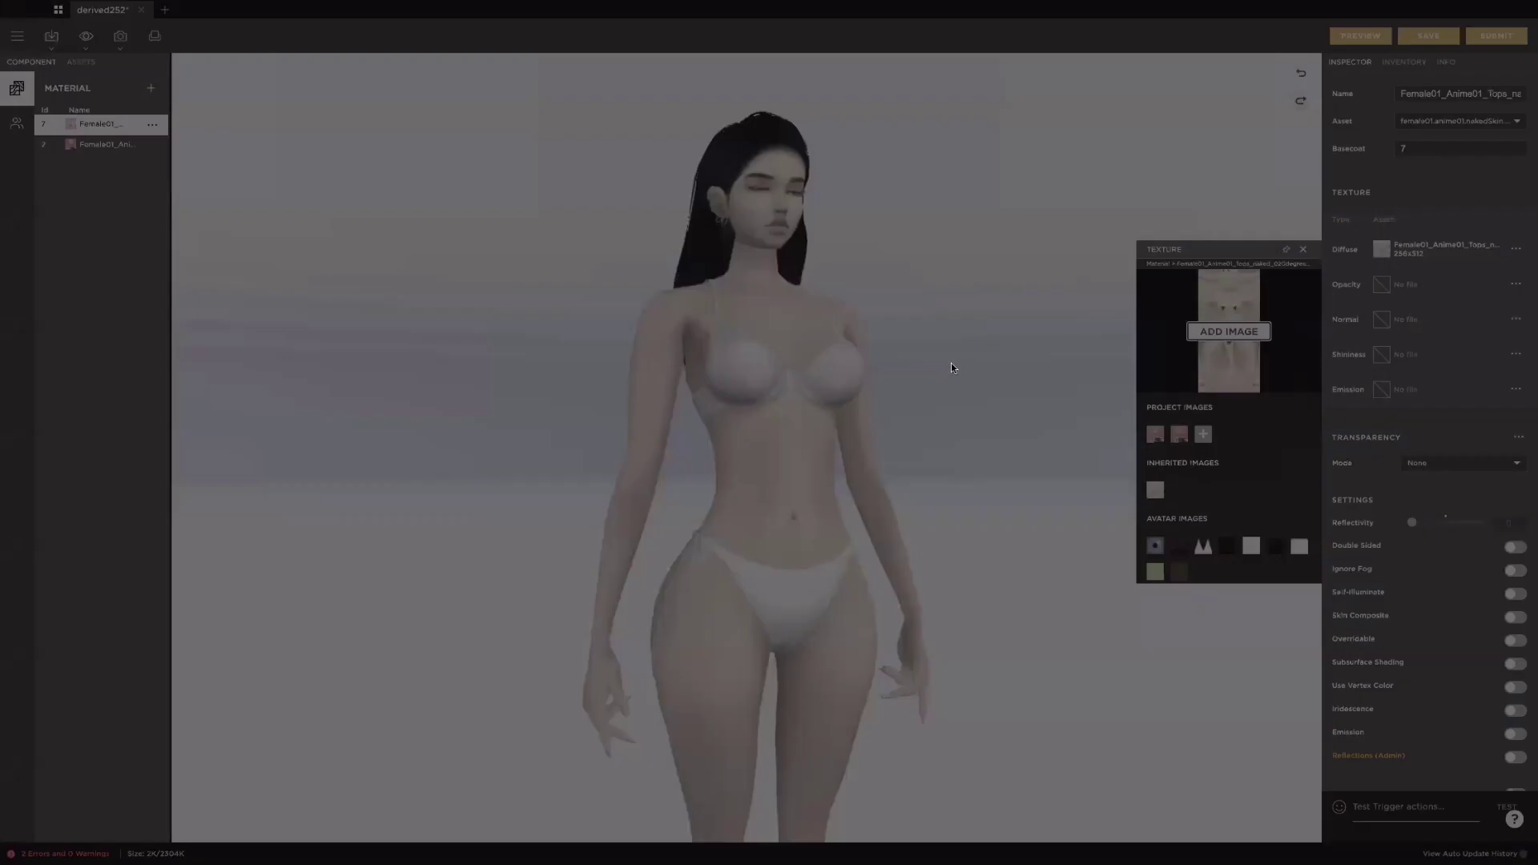
double_click(945, 361)
left_click(1361, 37)
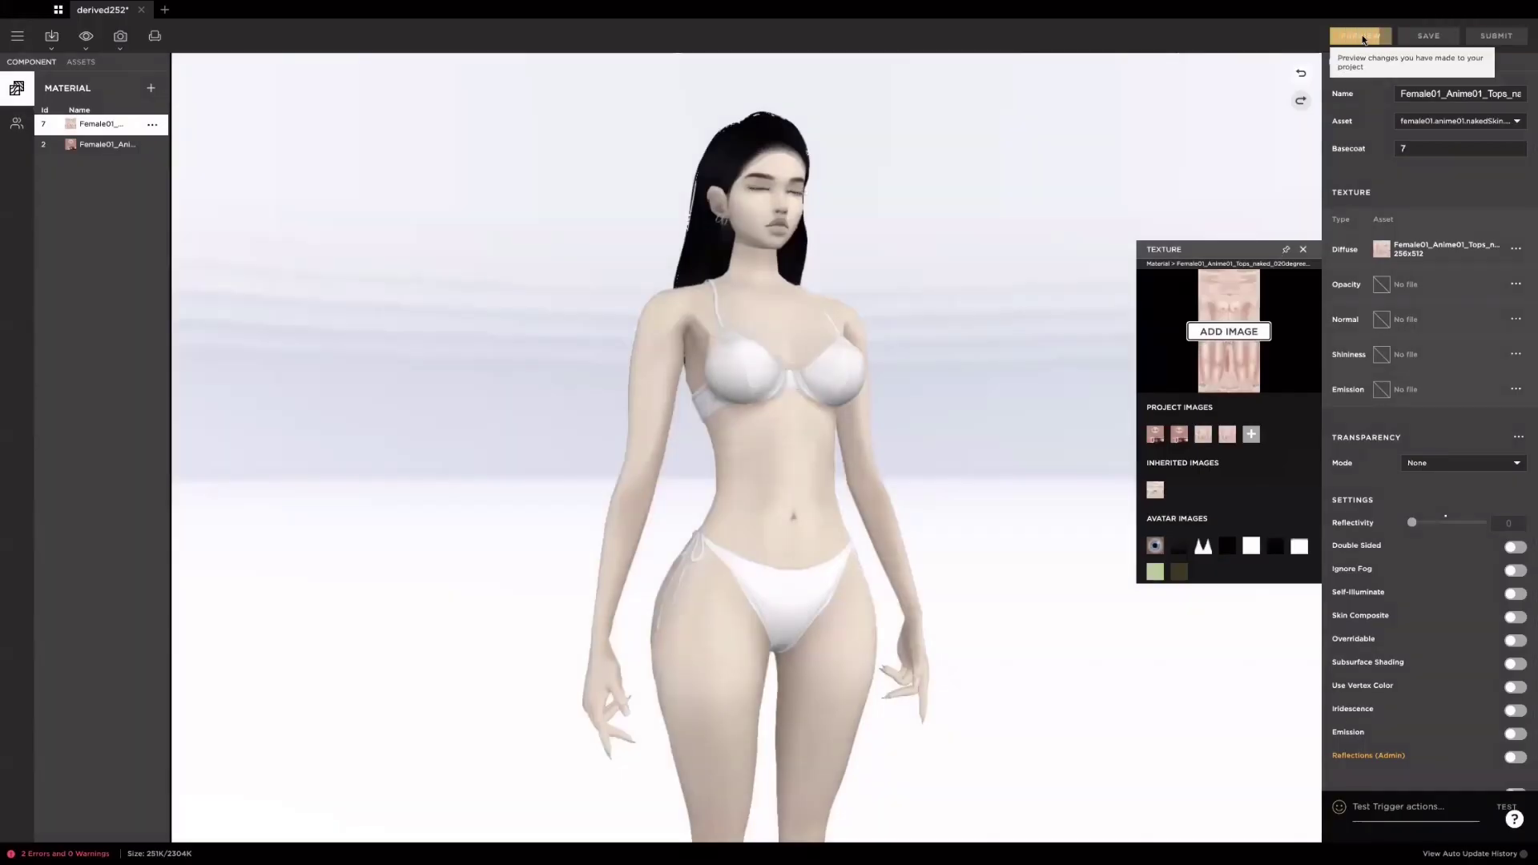
Rotate the previewed avatar to inspect the edited skin from the side
left_click_drag(1277, 189, 1246, 206)
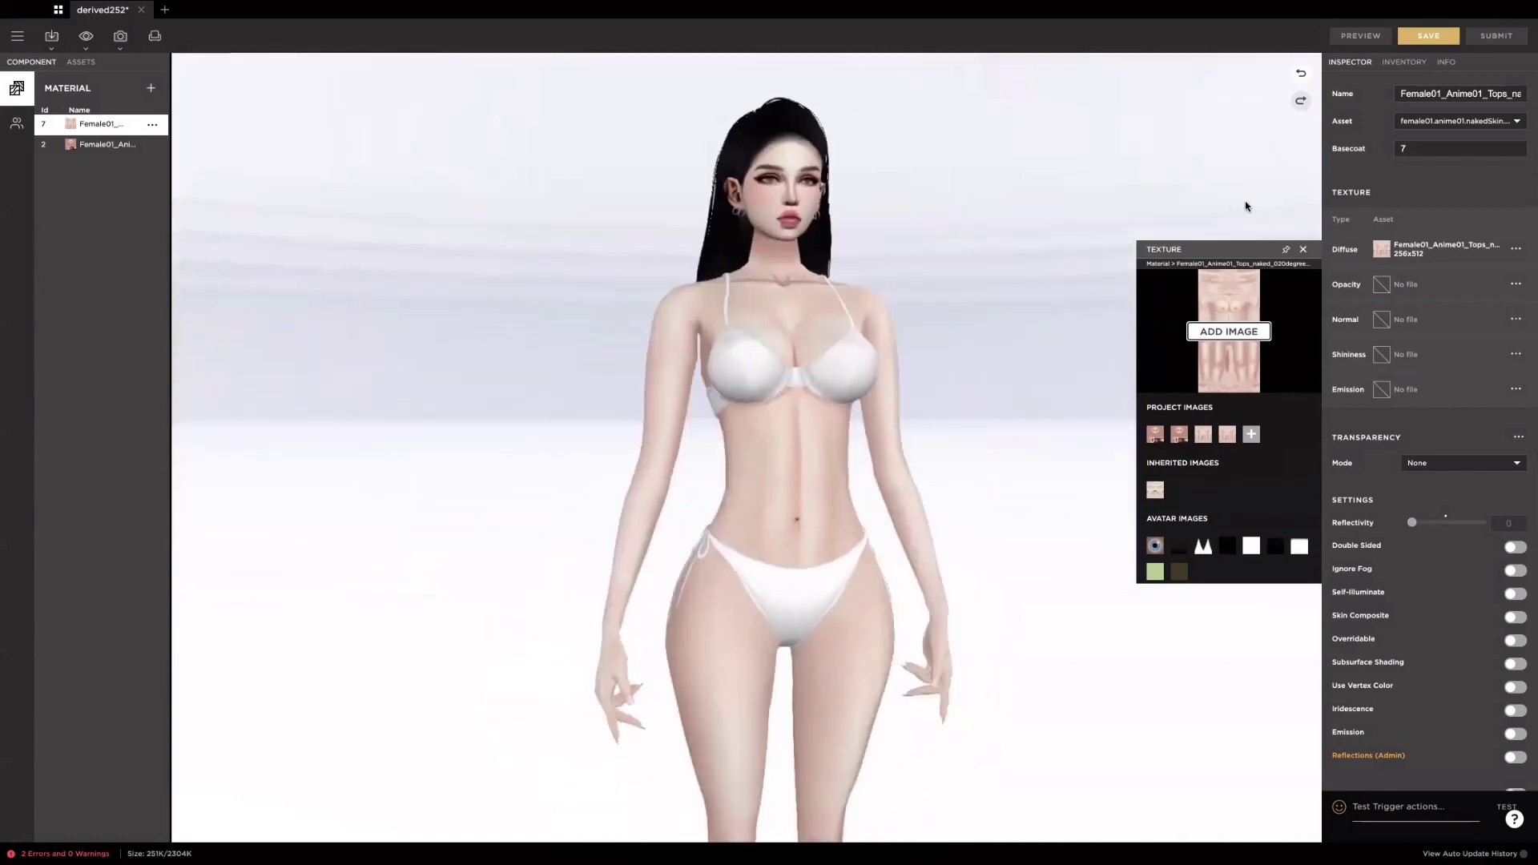